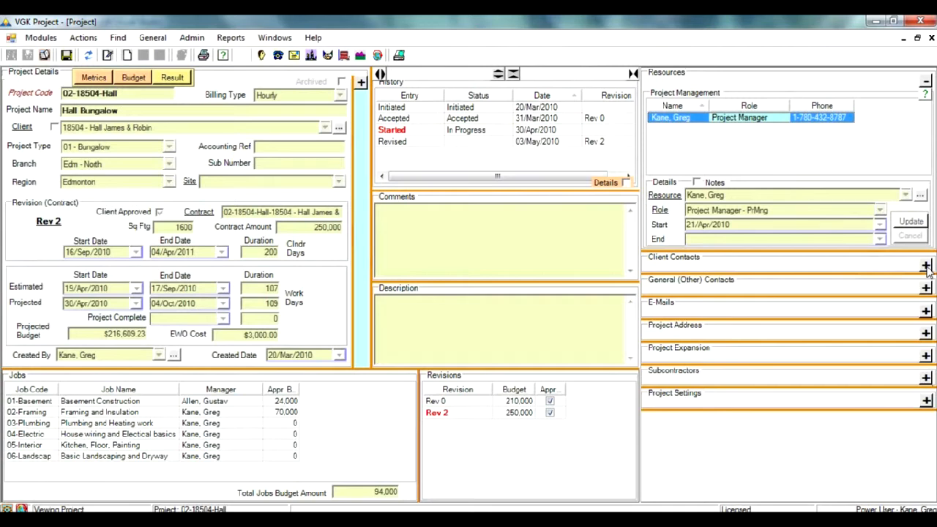
- Review the project's detailed budget breakdown together with its client contacts and subcontractors sections
left_click(914, 266)
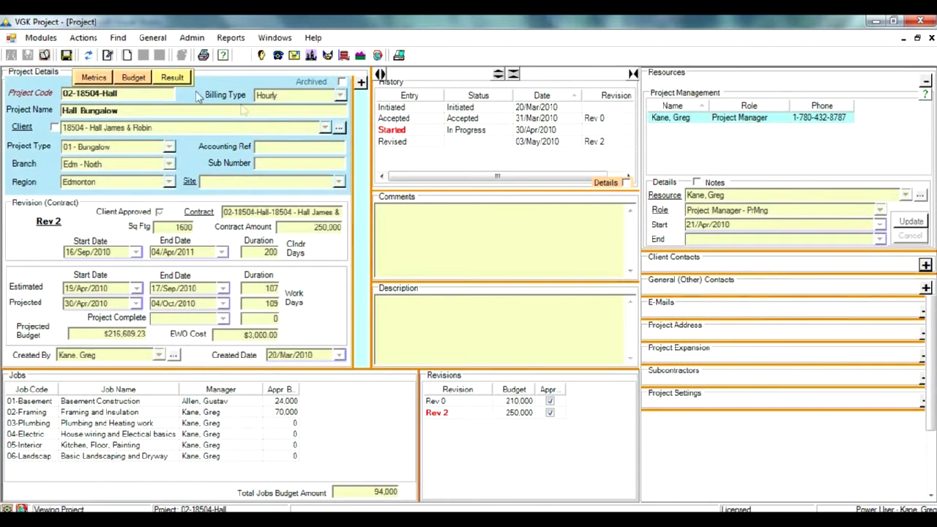
left_click(143, 78)
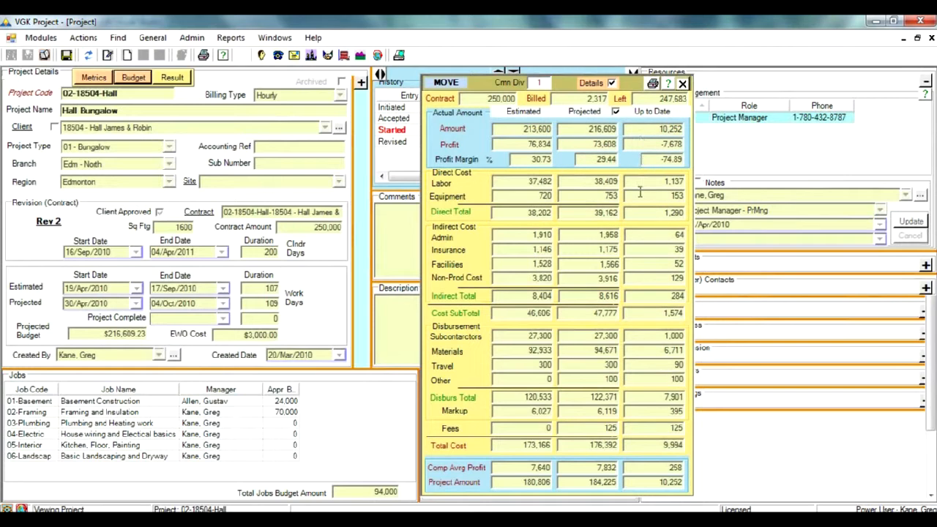
left_click(682, 83)
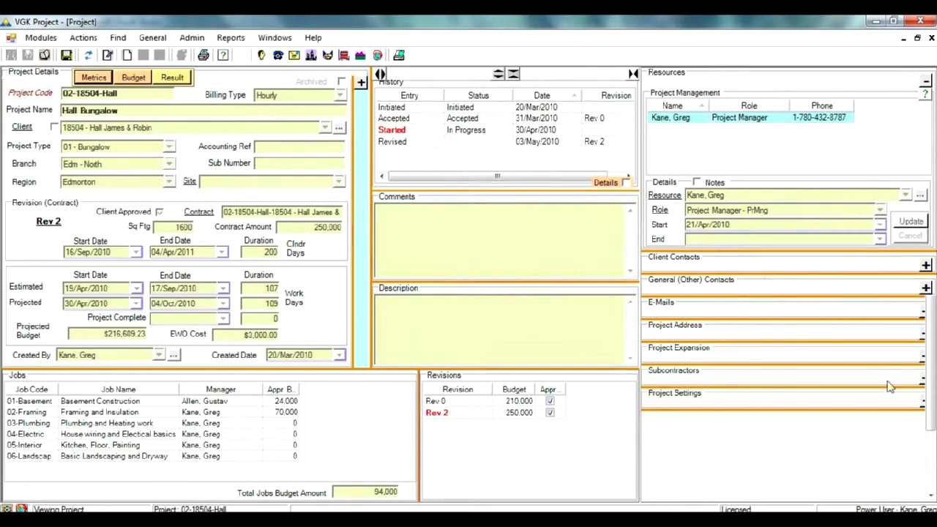
left_click(924, 378)
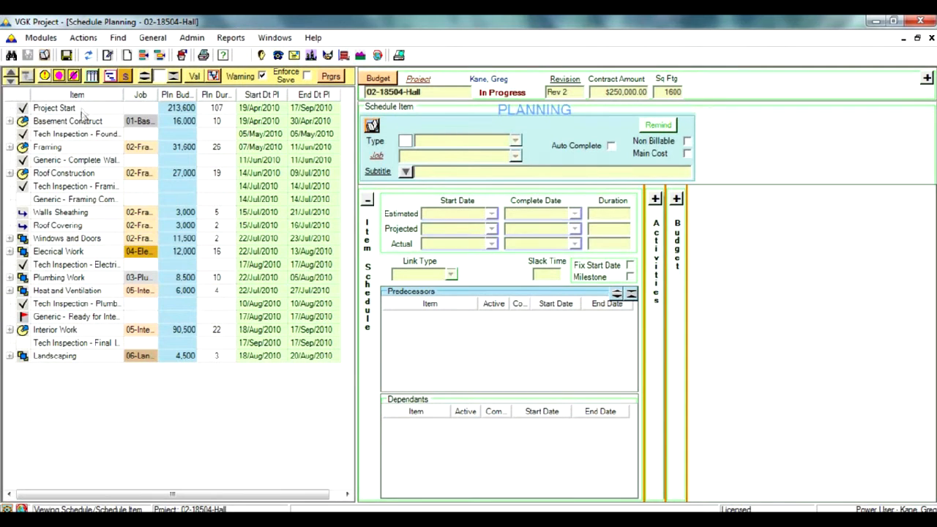
- Select the Basement Construct stage in the planning schedule and expand all schedule items to examine their subtasks
left_click(83, 121)
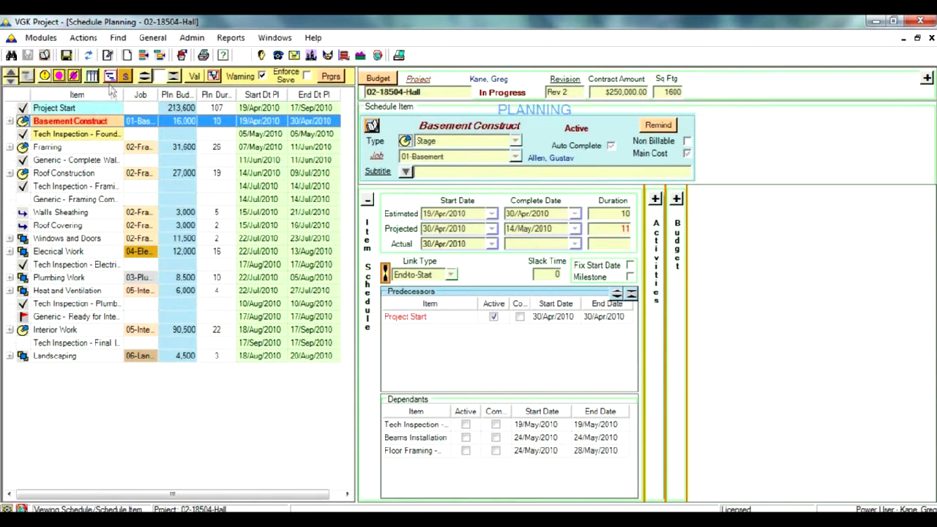
left_click(144, 76)
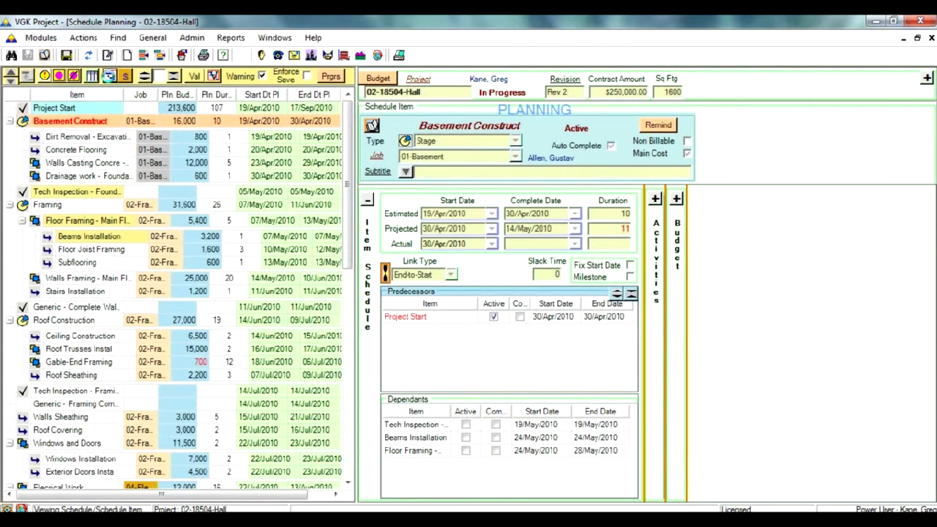
left_click(110, 76)
left_click_drag(347, 157, 349, 183)
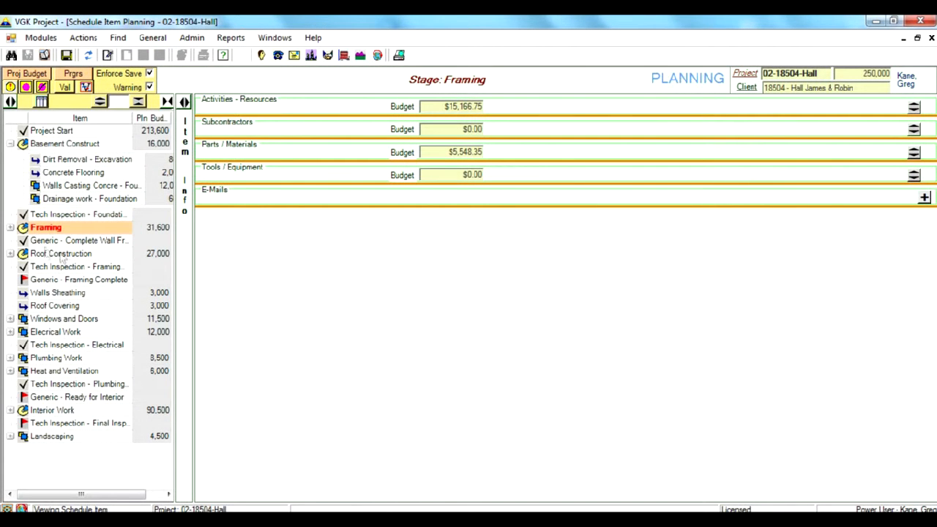
- Review the Framing stage's planned activities and resources, and its parts and materials
left_click(913, 106)
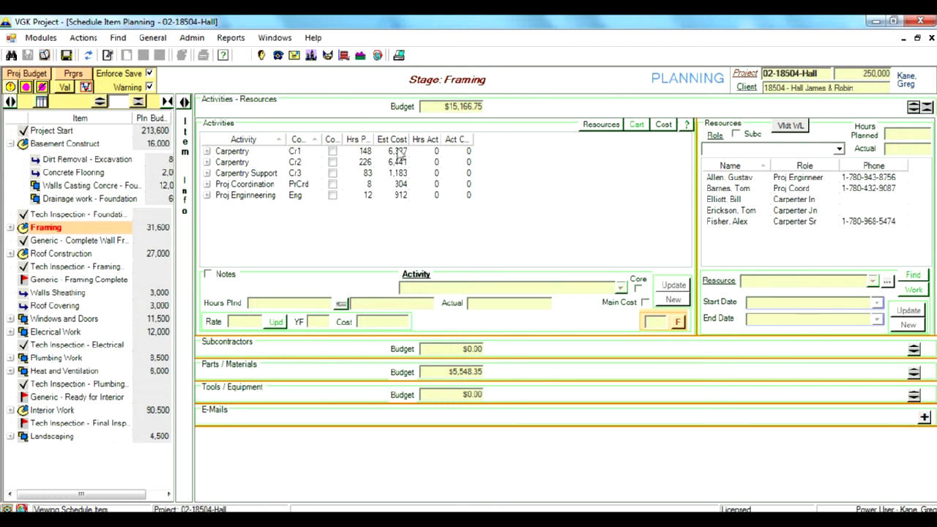
left_click(927, 107)
left_click(914, 153)
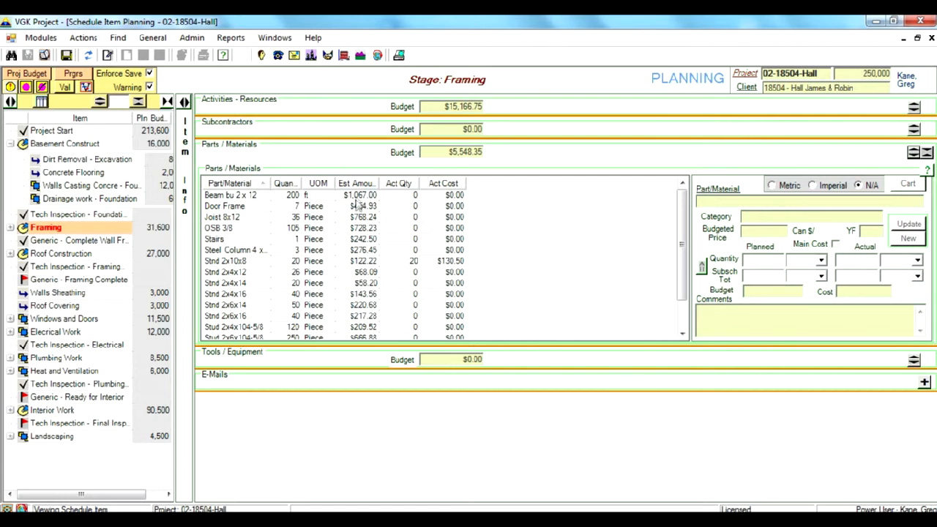
left_click(926, 152)
- Display the Basement Construct stage's subcontractors and expand the Concrete People entry to examine its activities
left_click(67, 144)
left_click(913, 130)
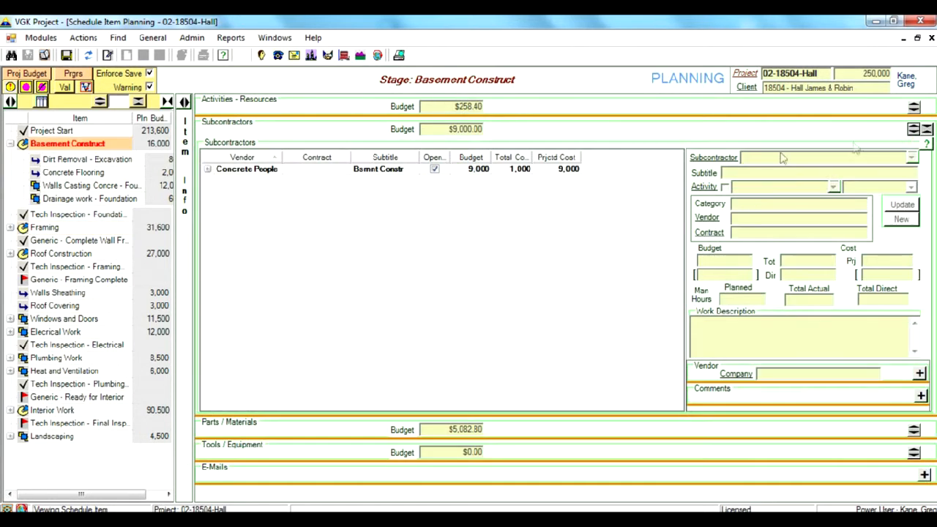
left_click(208, 170)
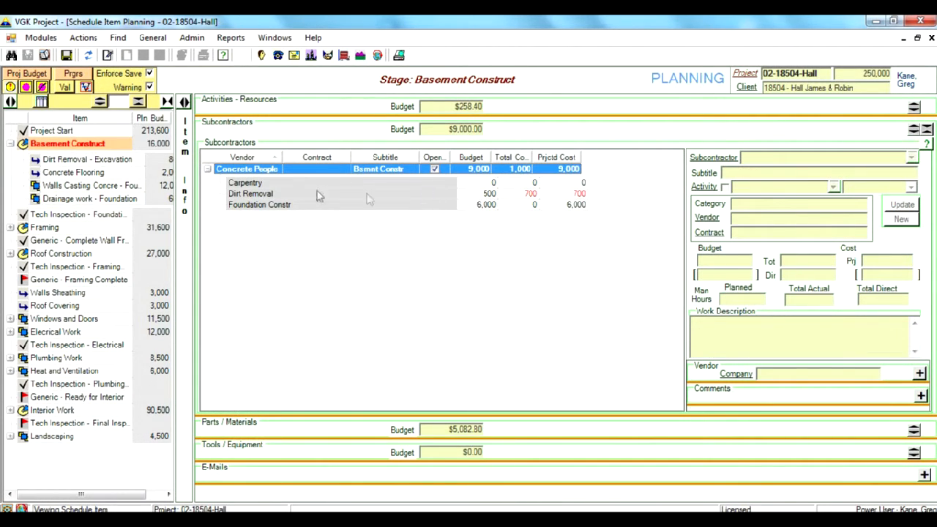
- Review the subcontractors and the tools and equipment planned for the Dirt Removal - Excavation subtask
left_click(79, 160)
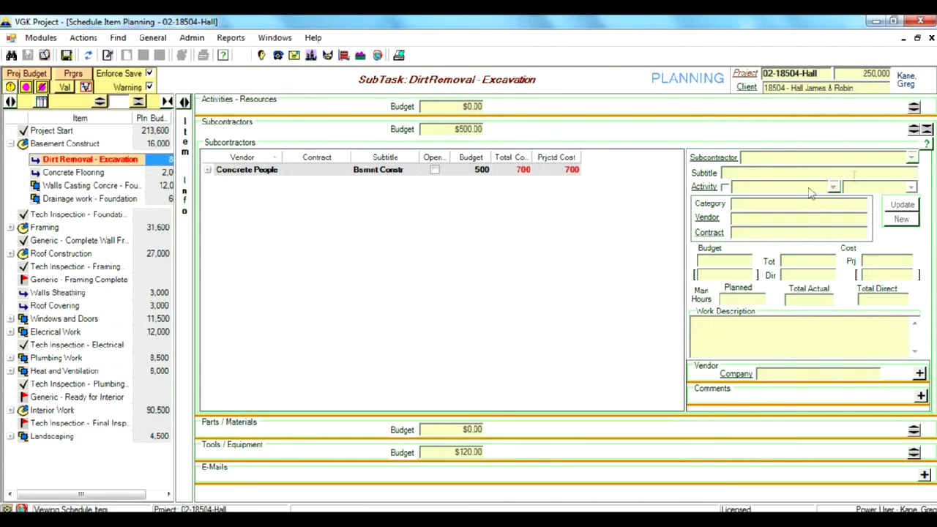
left_click(925, 130)
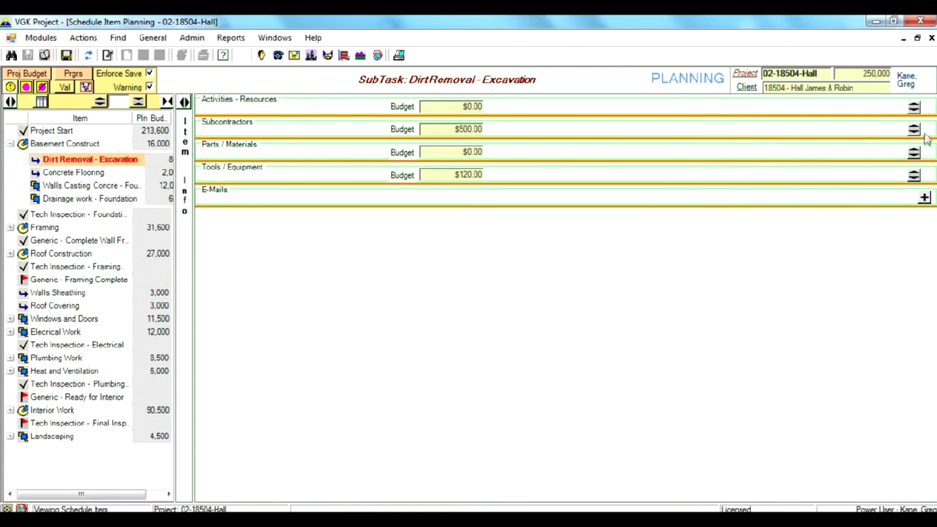
left_click(913, 174)
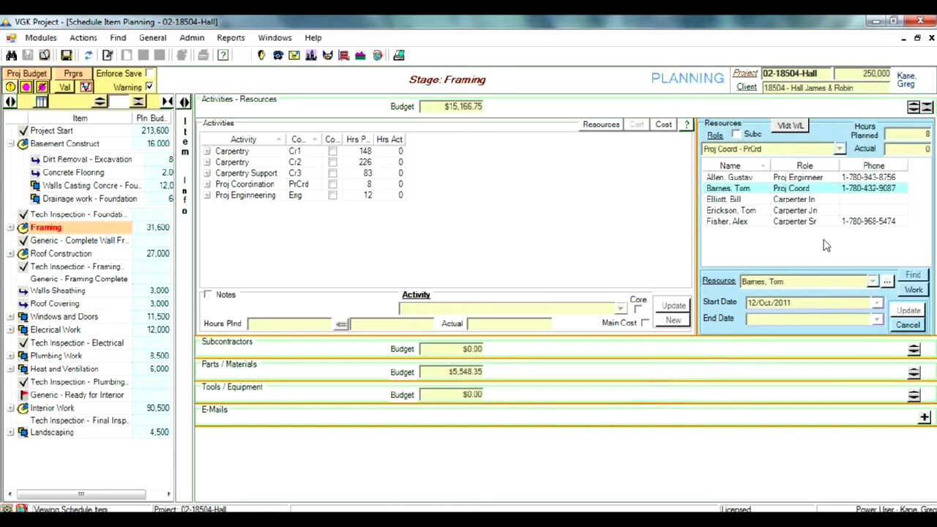
- Examine the Framing stage's activities and its parts and materials in the Bungallow template
left_click(926, 108)
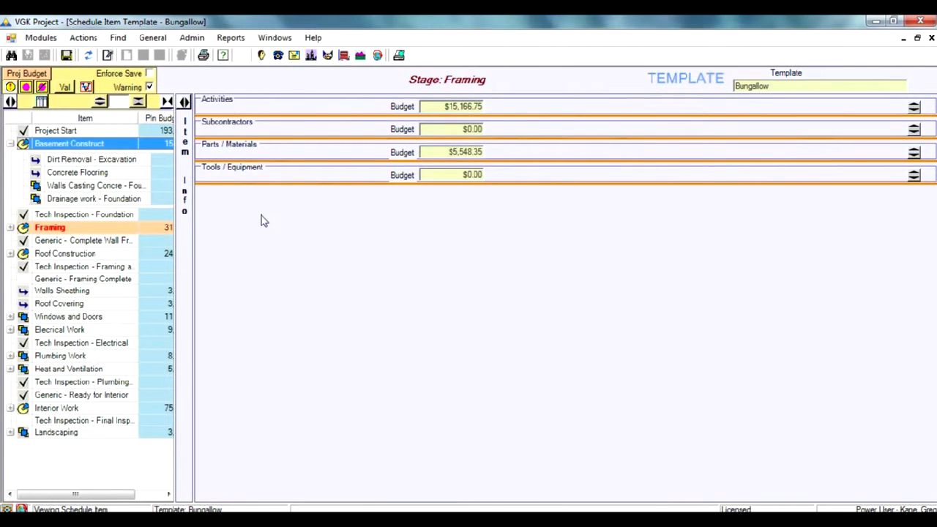
left_click(914, 108)
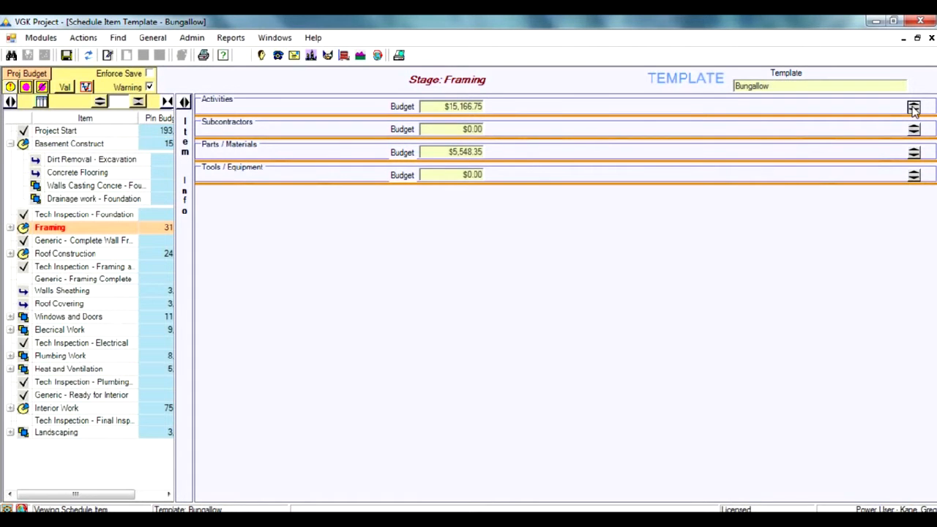
left_click(927, 108)
left_click(914, 153)
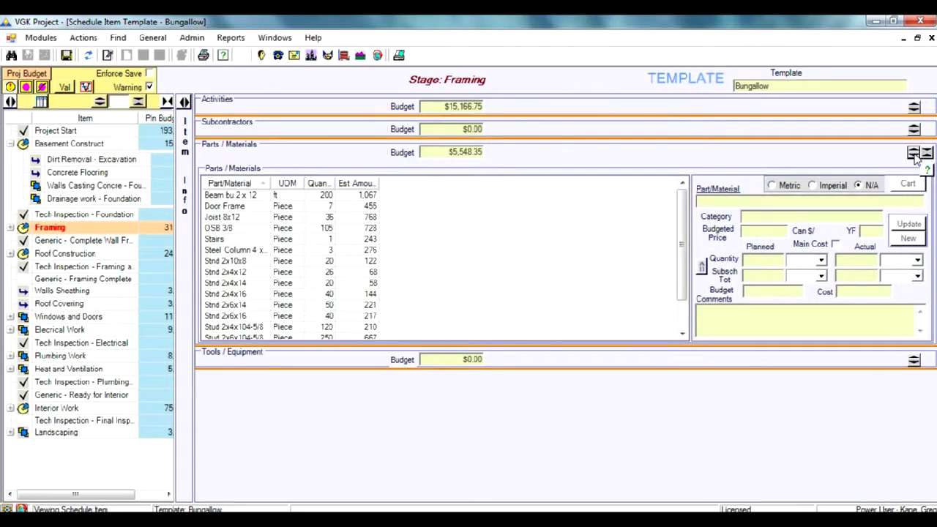
left_click(926, 154)
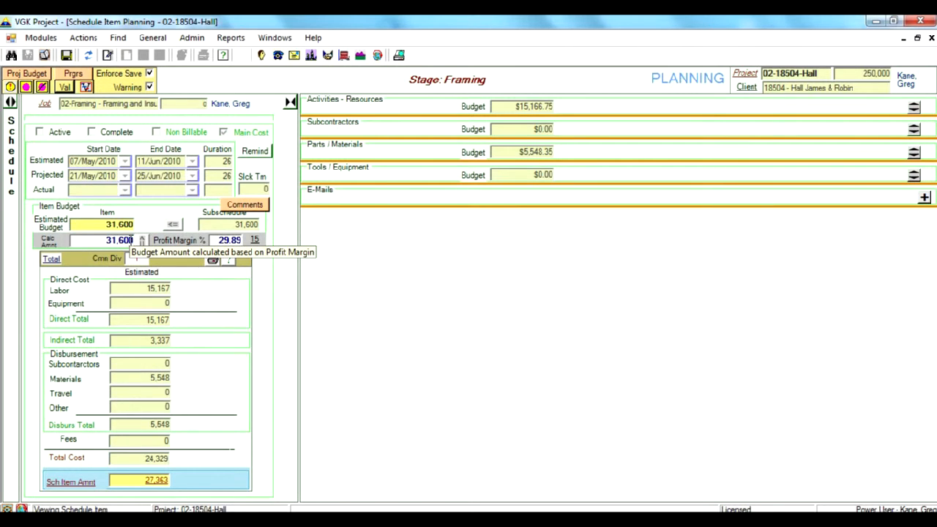
- Compare estimated, projected and actual dates for Concrete Flooring, Basement Construct and Dirt Removal in the progress schedule
left_click(44, 73)
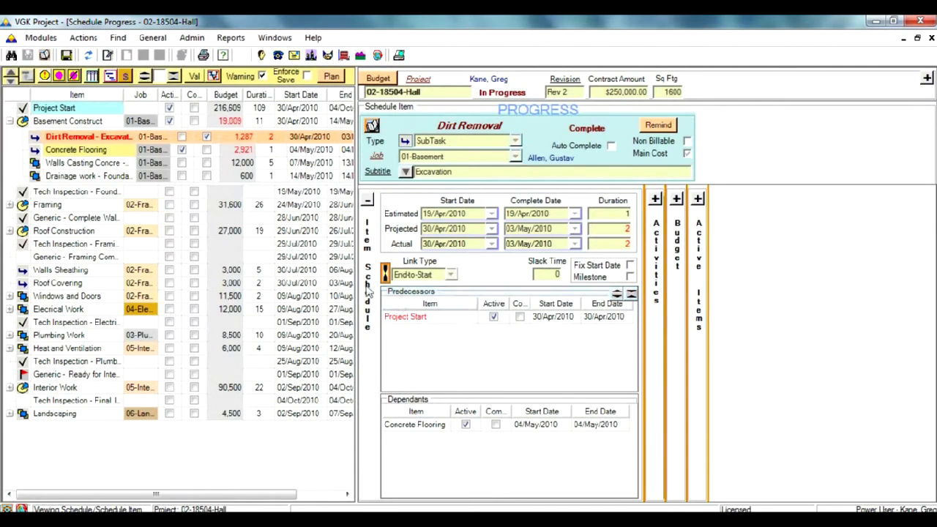
left_click(96, 150)
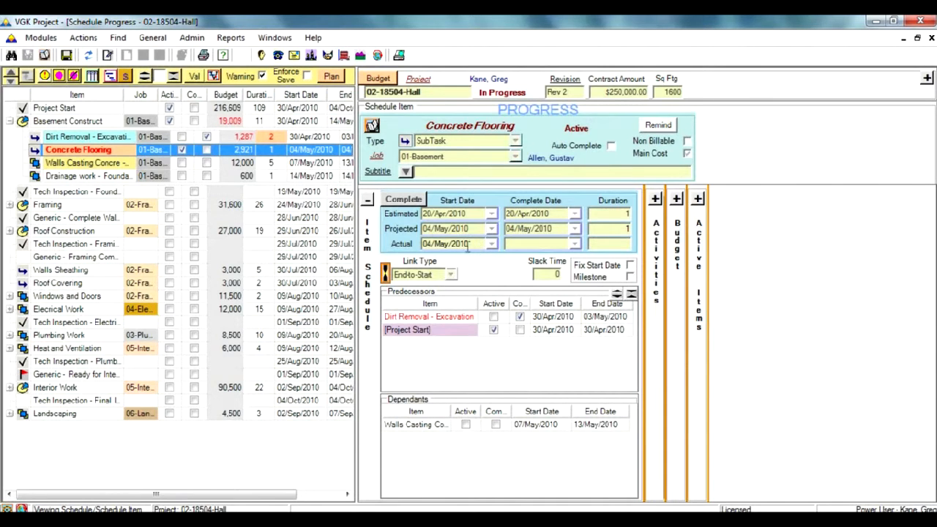
left_click(111, 122)
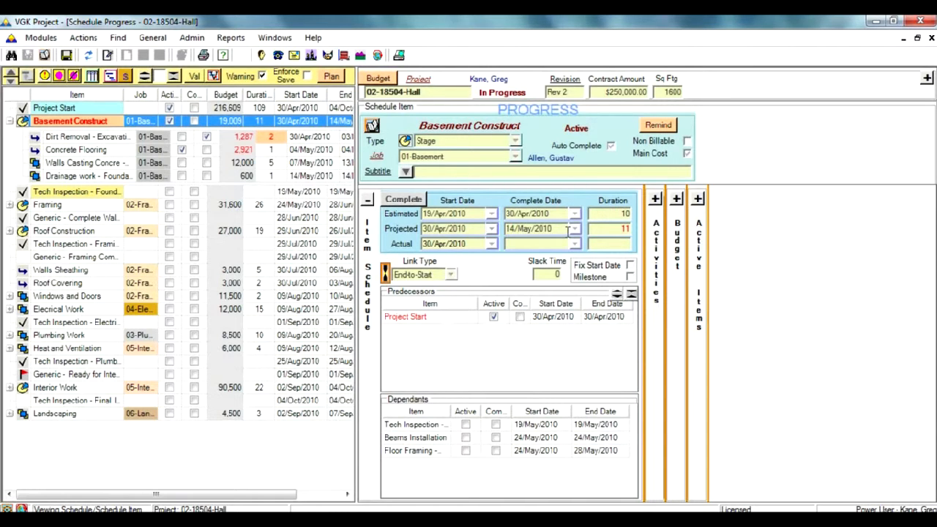
left_click(88, 137)
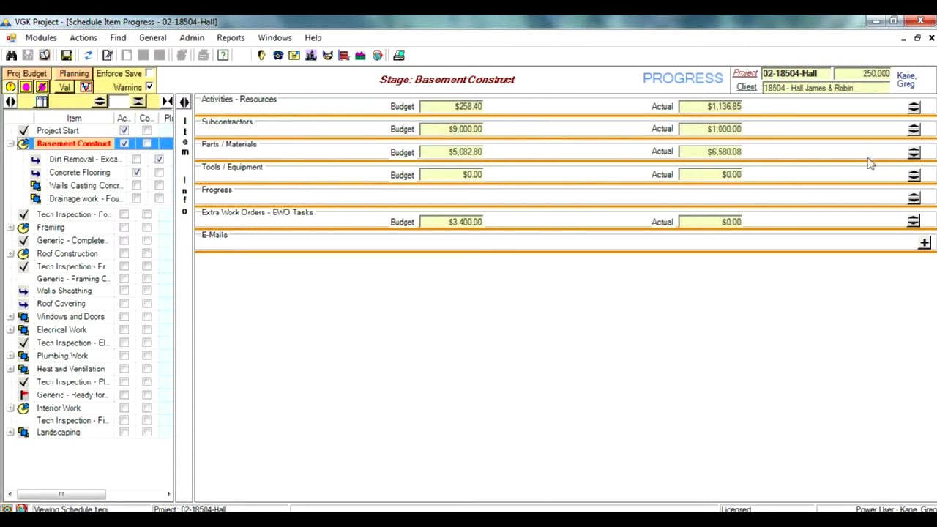
- Examine budgeted and actual parts and materials for the Basement Construct stage and for Project Start
left_click(913, 152)
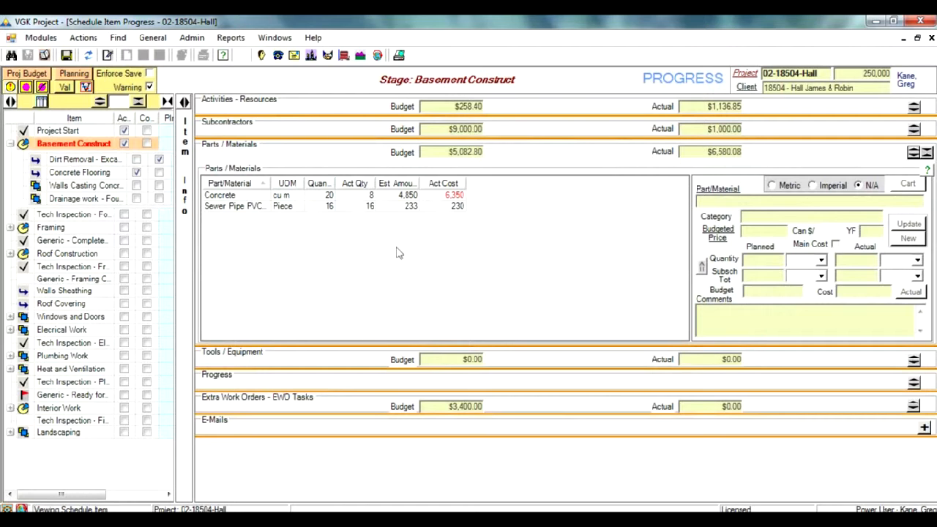
left_click(85, 134)
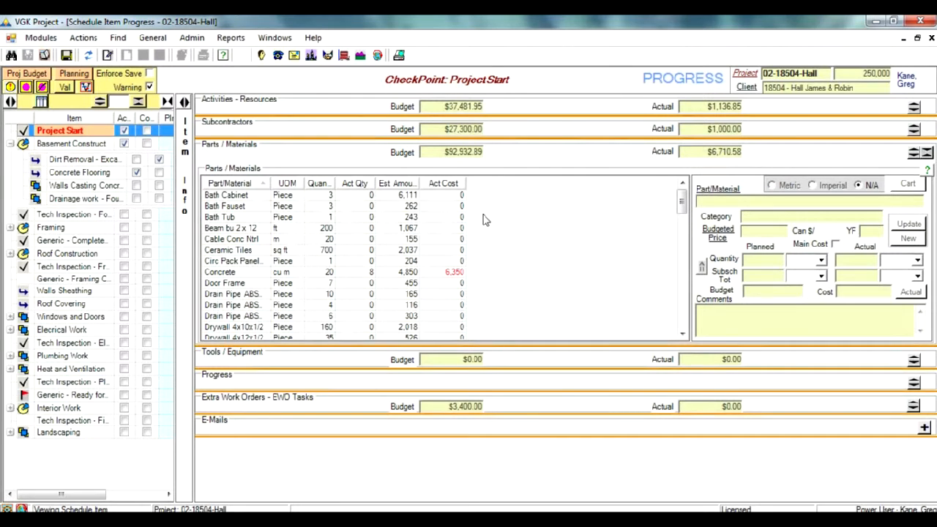
- Display the Basement Construct stage's item budget, switching its comparison from projected to up-to-date costs
left_click(84, 147)
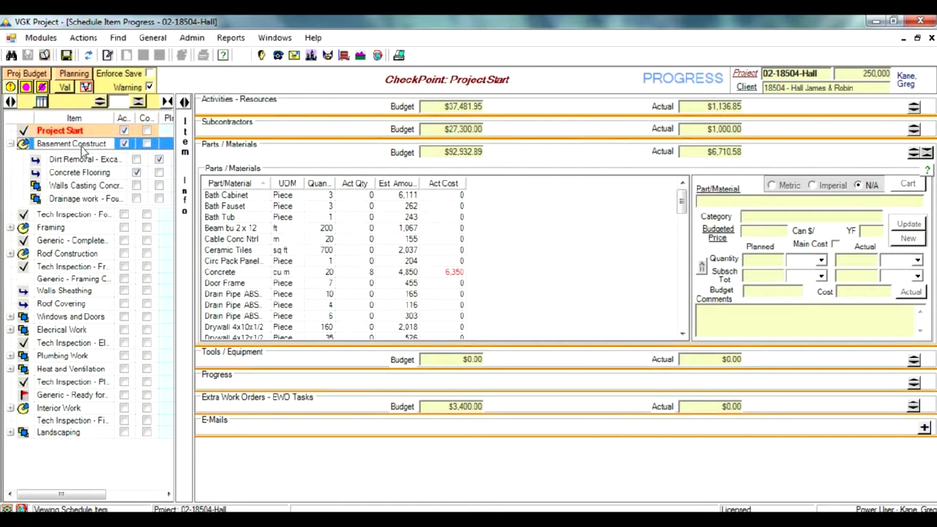
left_click(184, 103)
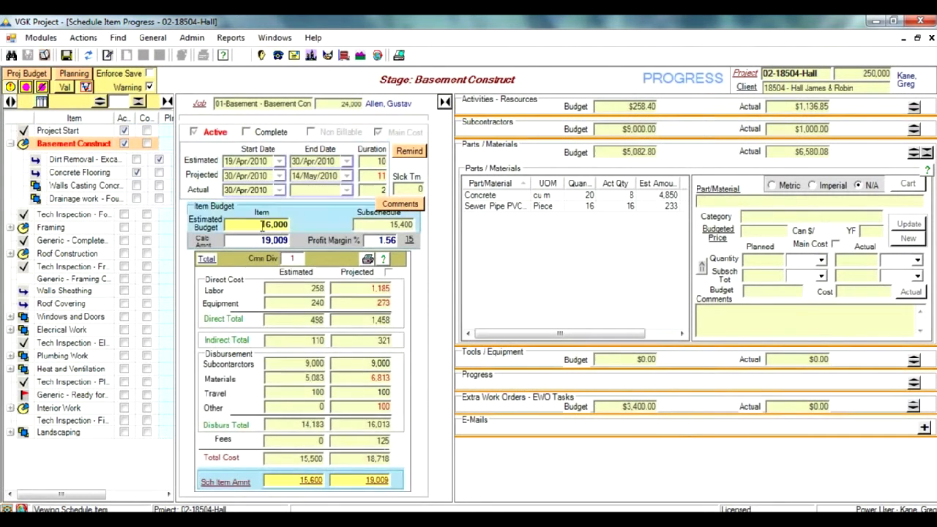
left_click(388, 272)
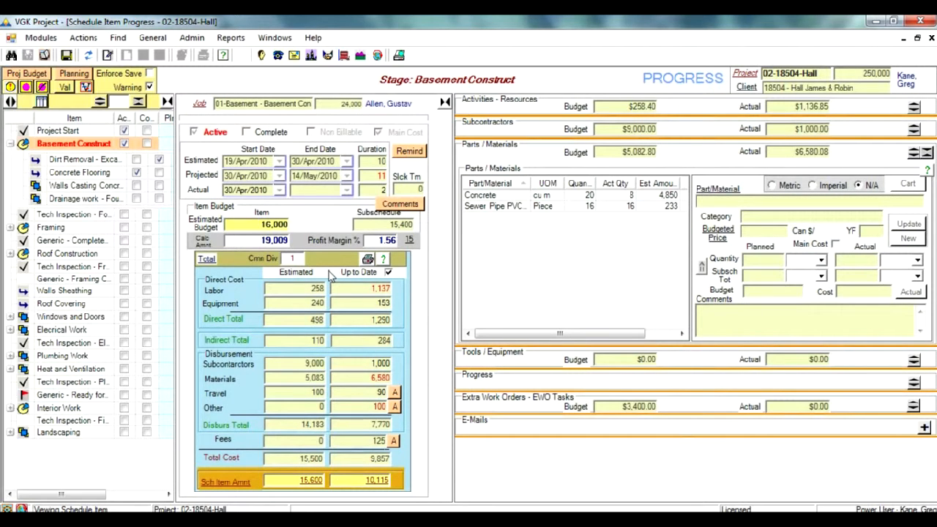
- Widen the schedule list to include both budget columns and display the overall project budget with up-to-date amounts
left_click(10, 102)
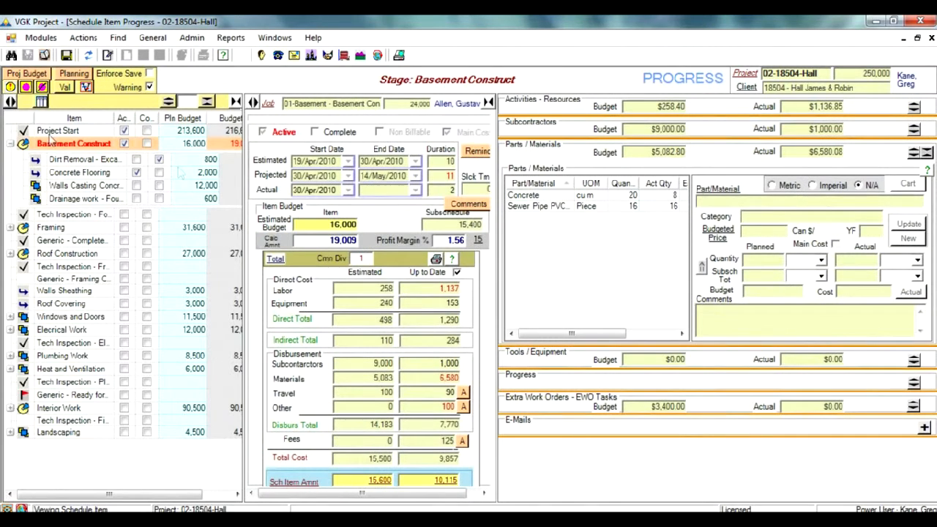
left_click(11, 102)
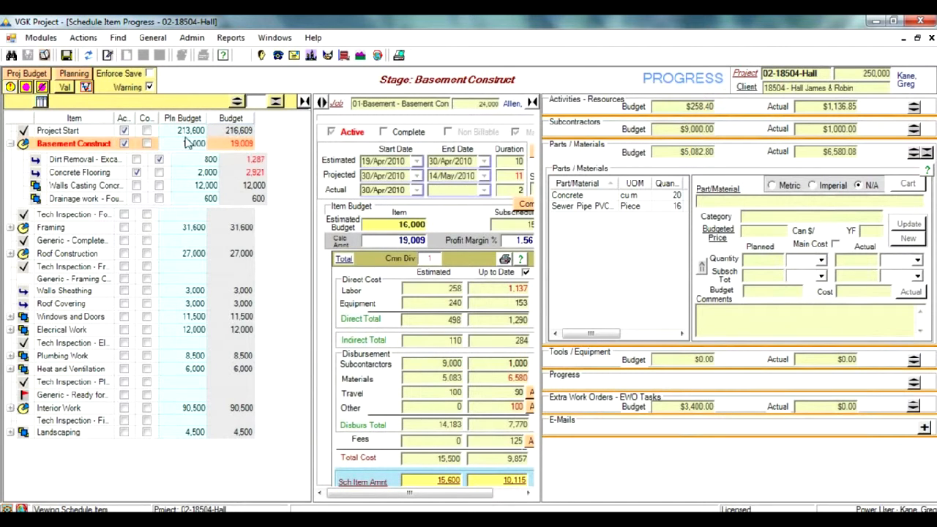
left_click(33, 76)
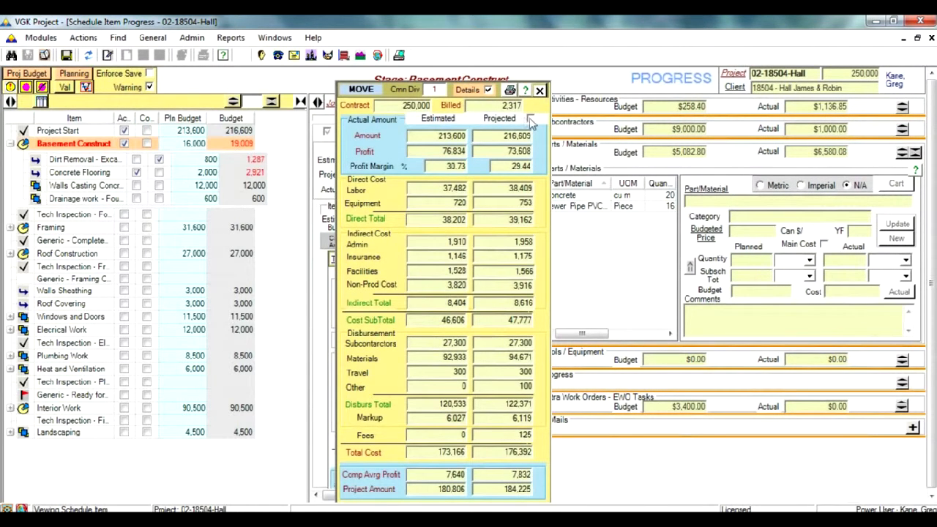
left_click(530, 119)
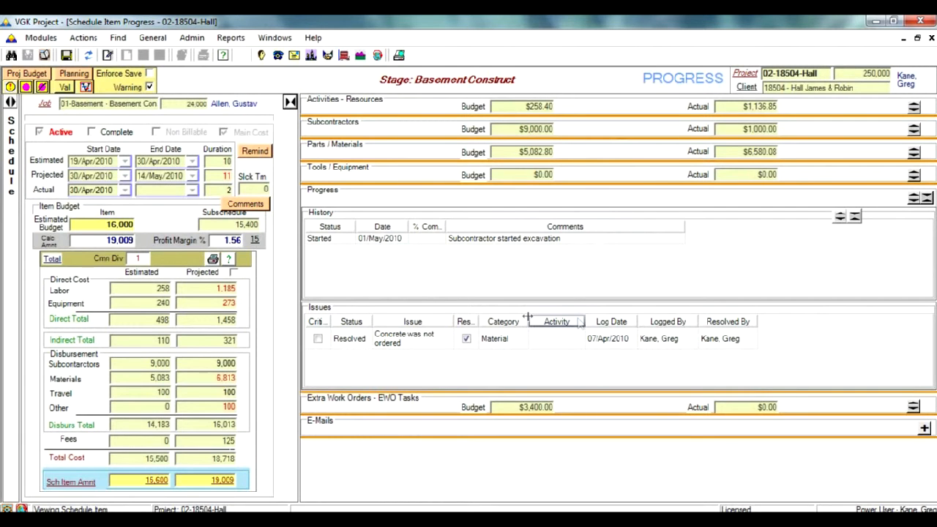
- Open the "Concrete was not ordered" issue and the extra work order's Concrete Flooring task for review
double_click(406, 341)
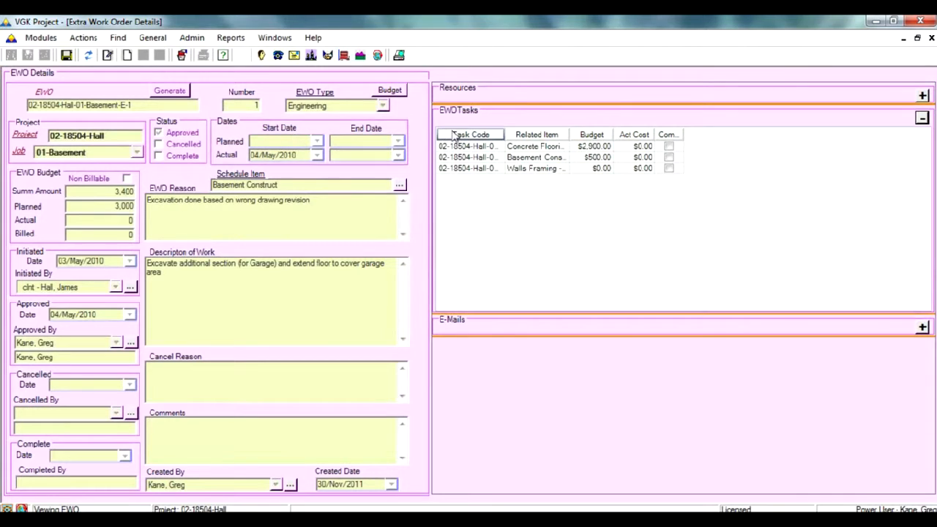
left_click(543, 148)
double_click(548, 157)
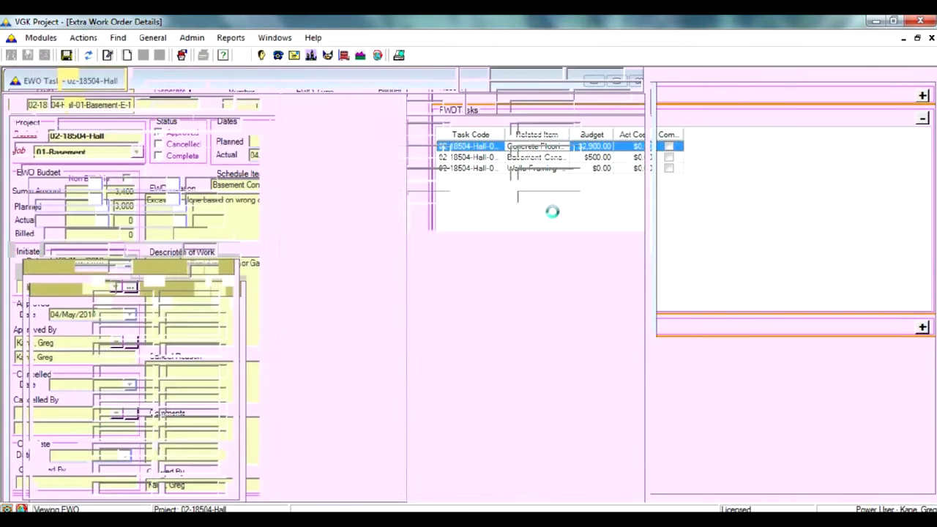